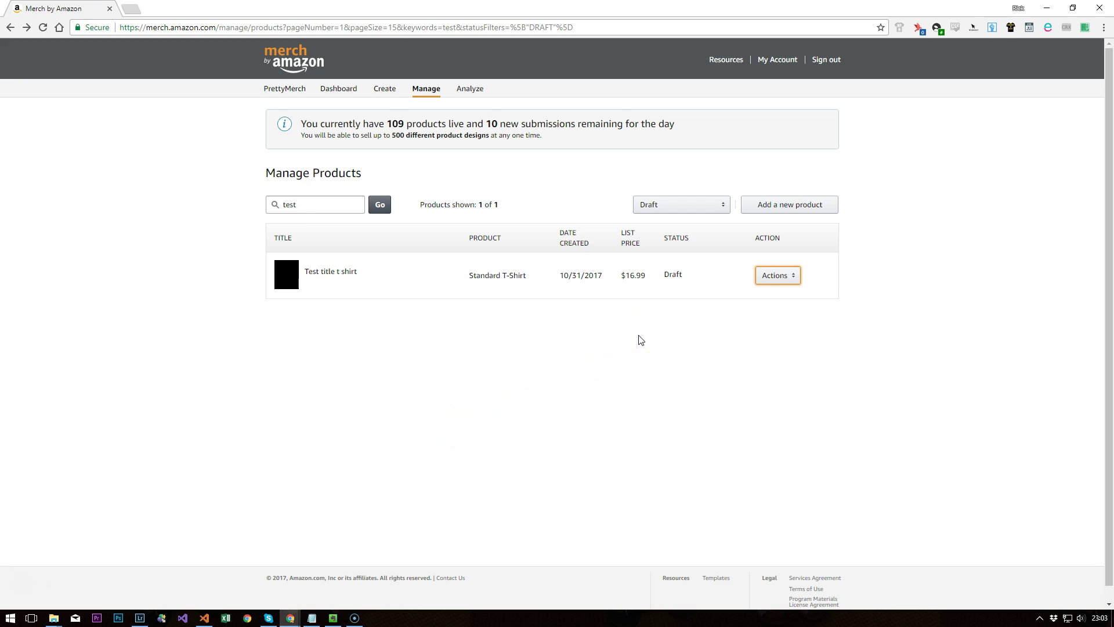
# Open and then dismiss a draft's edit and delete options menu
pyautogui.click(611, 346)
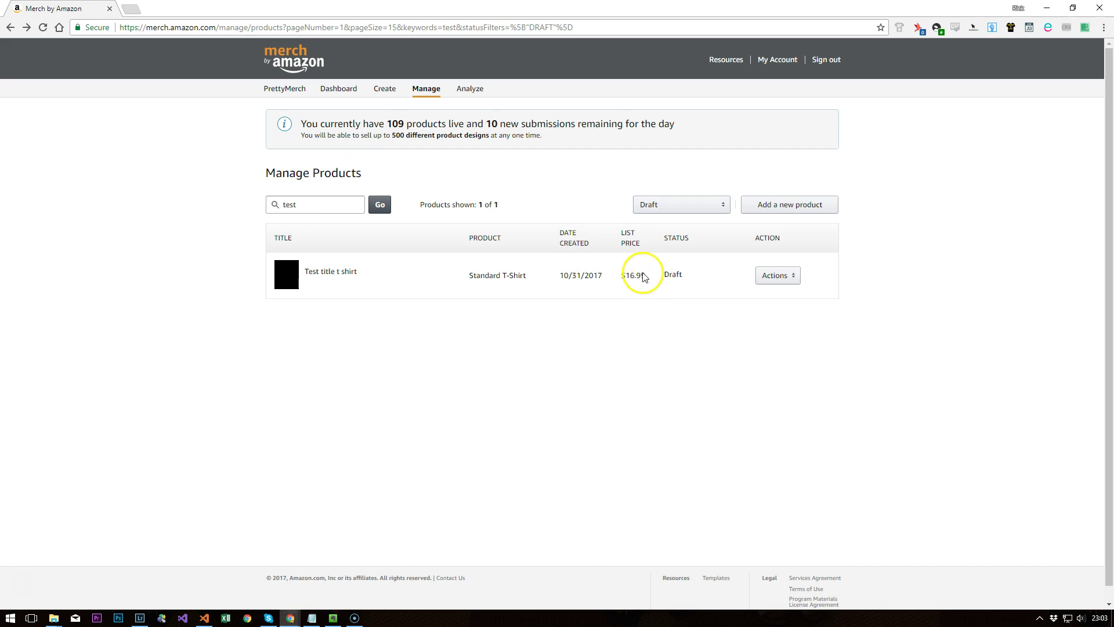
pyautogui.click(767, 277)
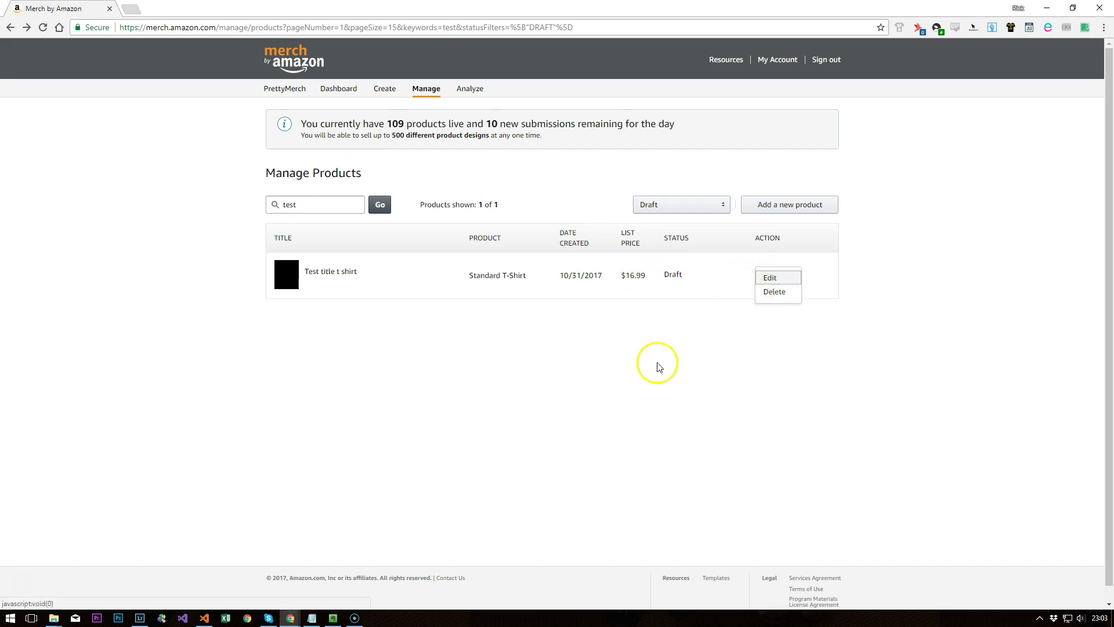
pyautogui.click(906, 274)
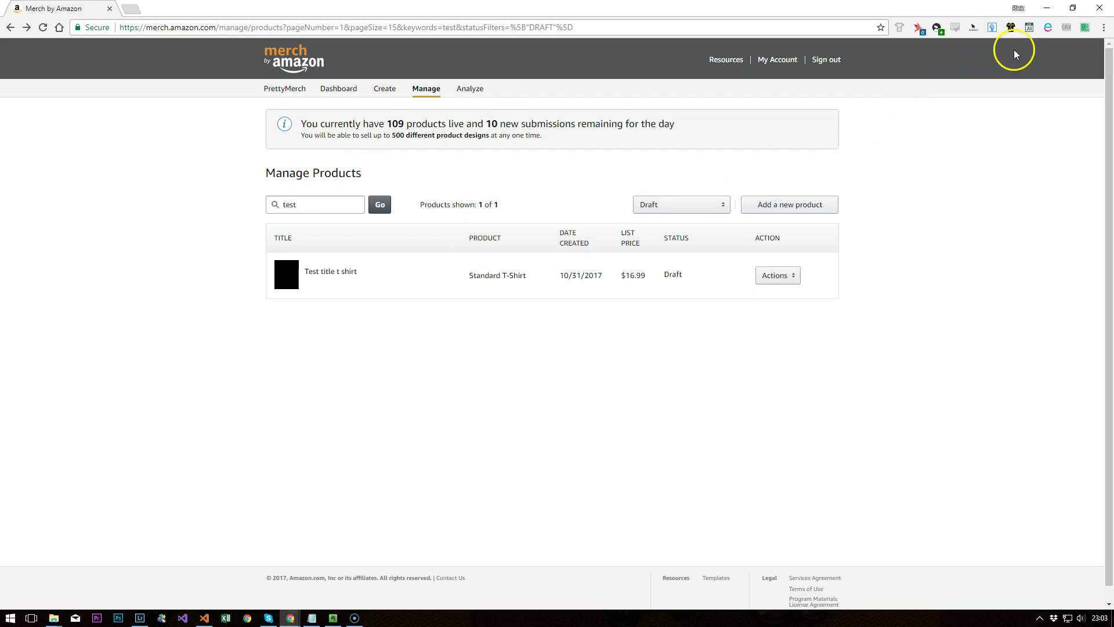
# Add the Test title t shirt draft to the batch and confirm three products are queued
pyautogui.click(1084, 28)
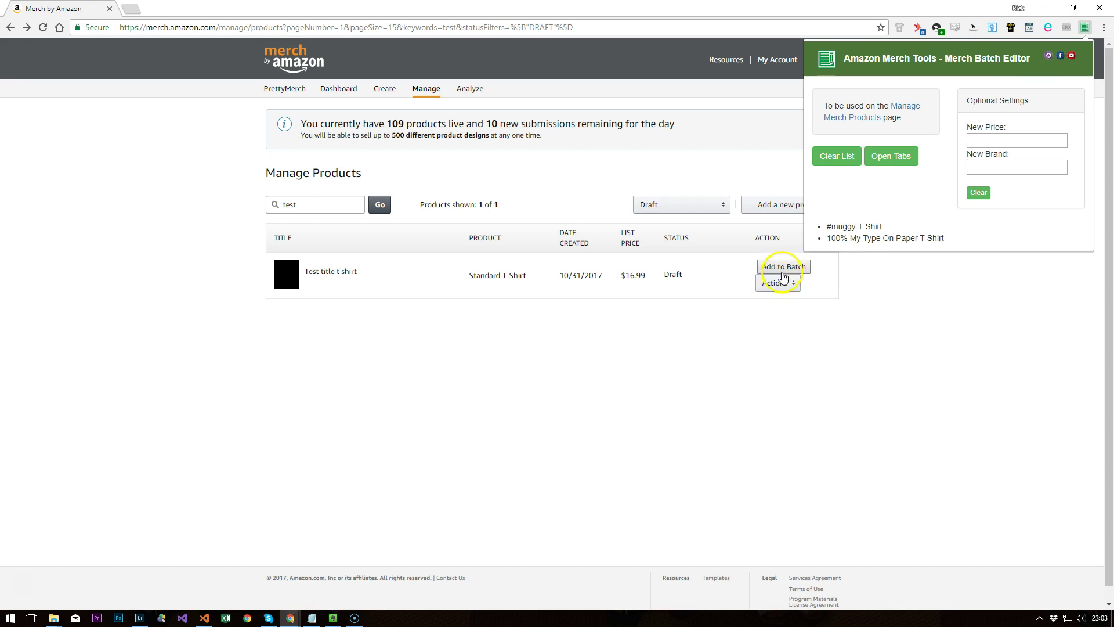
pyautogui.click(782, 283)
pyautogui.click(785, 268)
pyautogui.click(1084, 27)
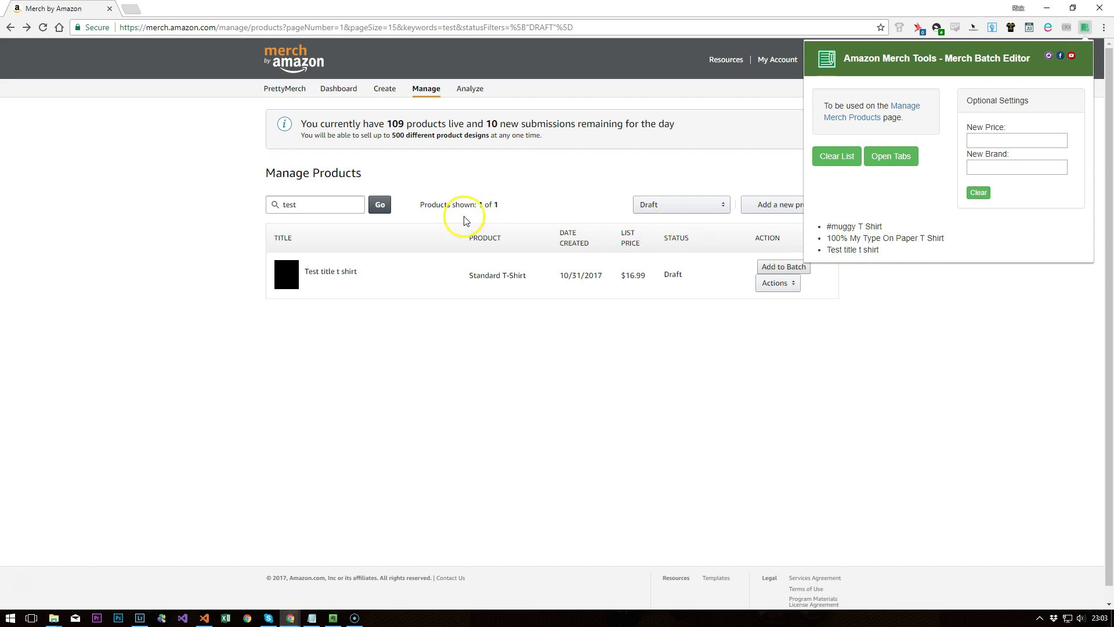
# Replace the search term 'test' with 'straight' to find the Straight Outta drafts
pyautogui.moveTo(356, 207); pyautogui.dragTo(241, 209)
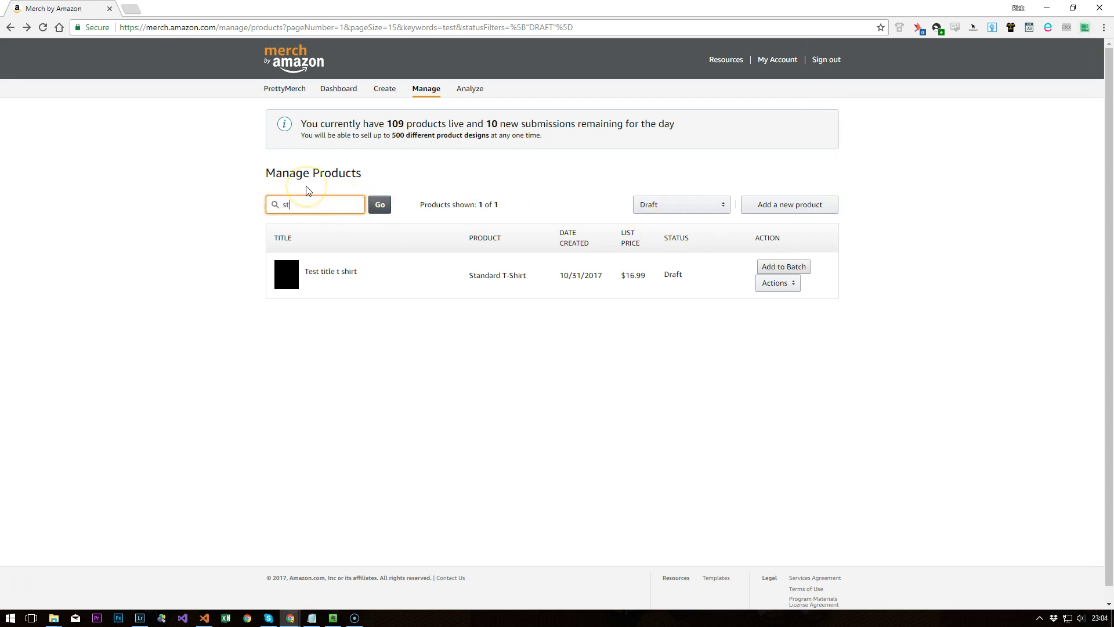
pyautogui.press('Return')
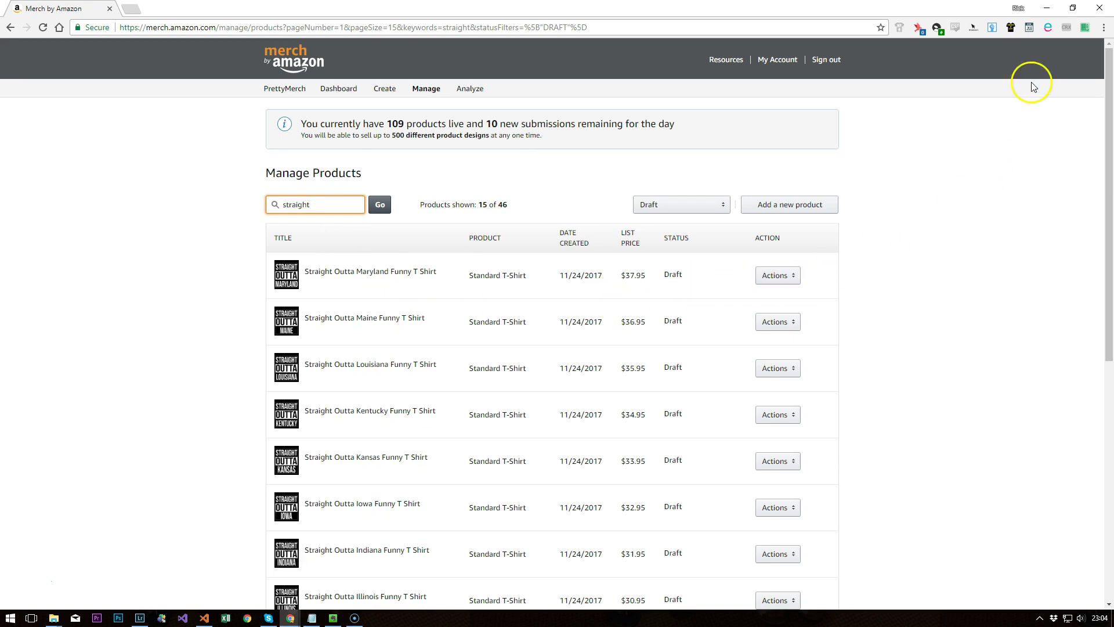
pyautogui.click(1086, 28)
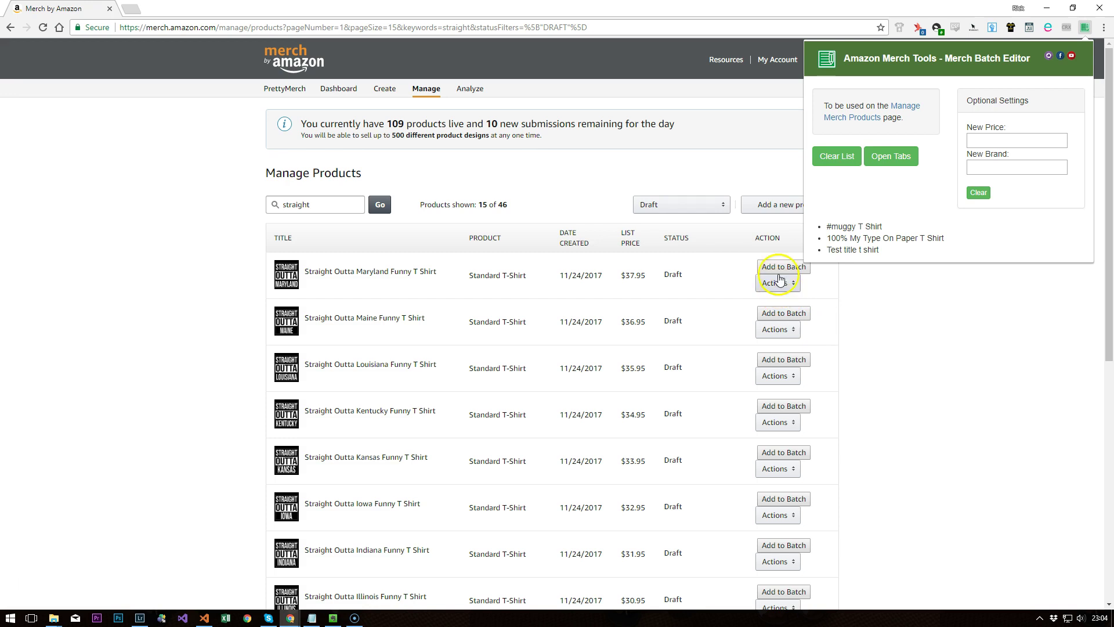
pyautogui.click(724, 279)
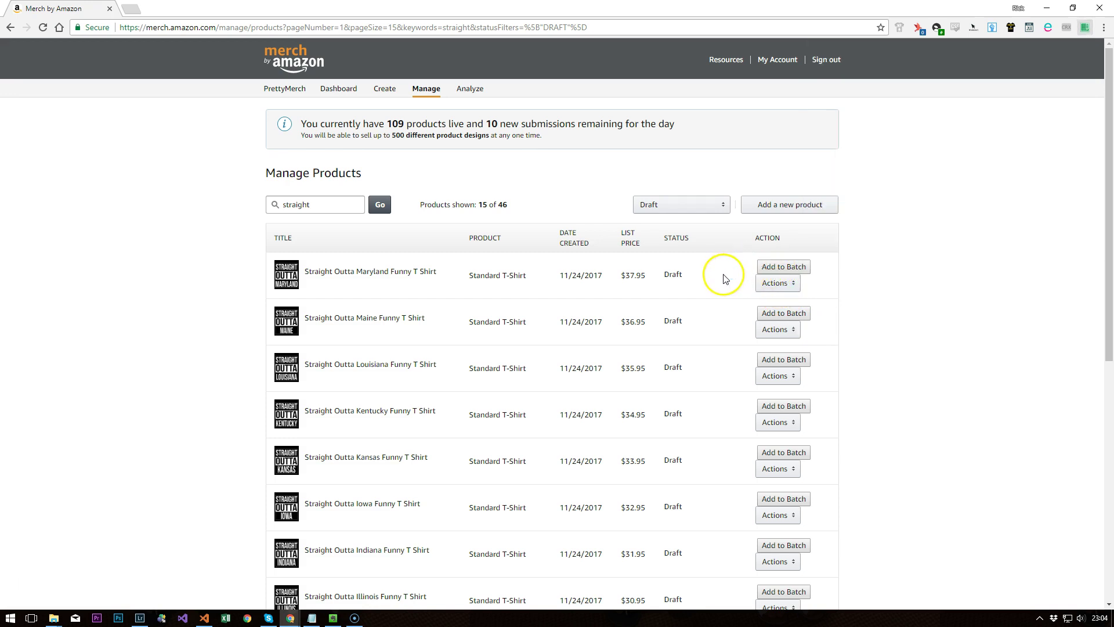
# Change the page URL to pageSize=150 so all 46 drafts show on one page
pyautogui.click(395, 27)
pyautogui.click(396, 28)
pyautogui.write('0')
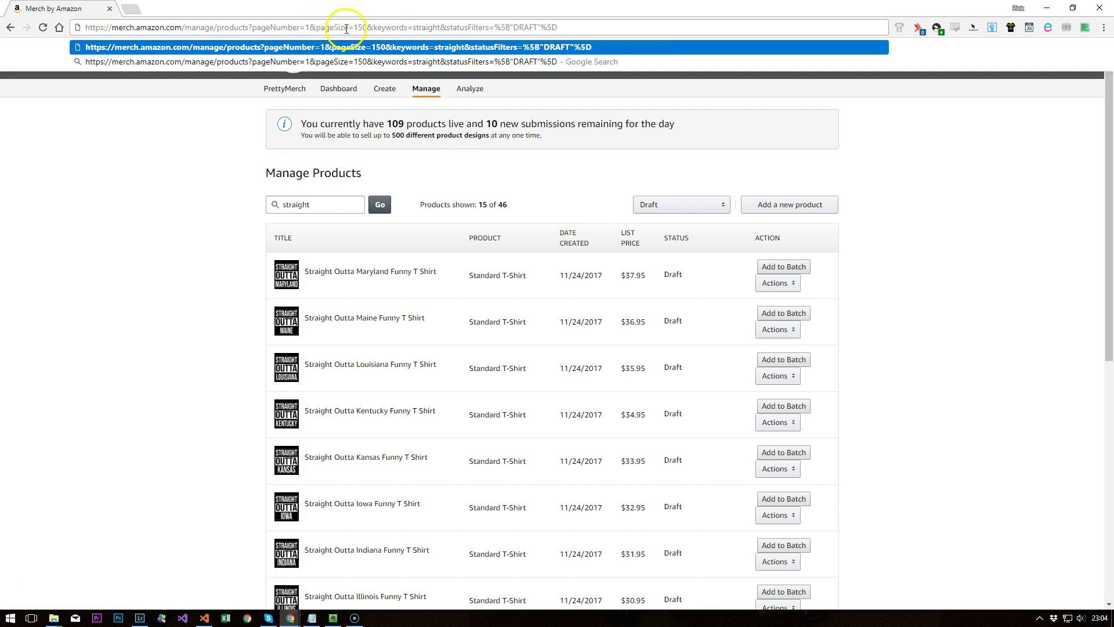
pyautogui.press('Return')
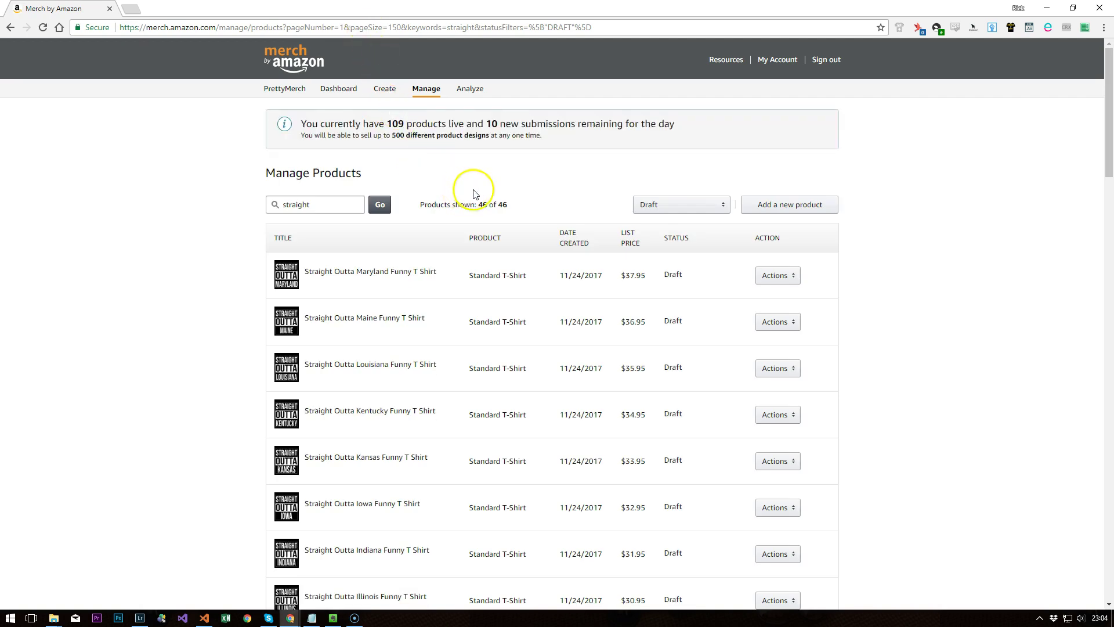
# Queue the Maryland, Maine, Louisiana, Kentucky, Idaho, Arizona and Alabama drafts, bringing the batch to ten
pyautogui.scroll(-4, 469, 206)
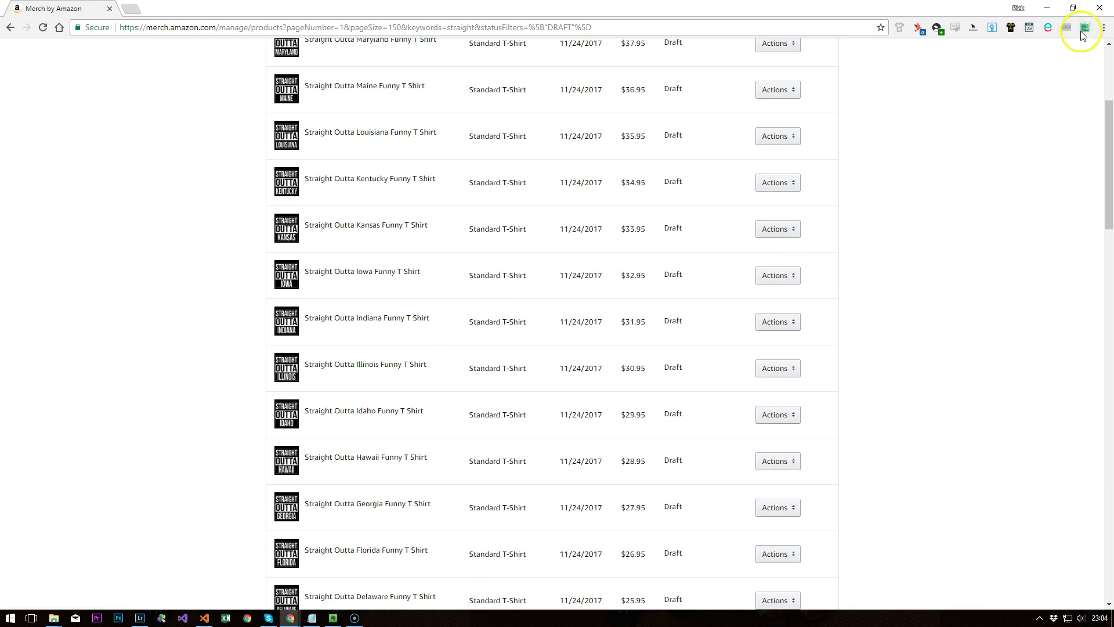
pyautogui.scroll(4, 1025, 70)
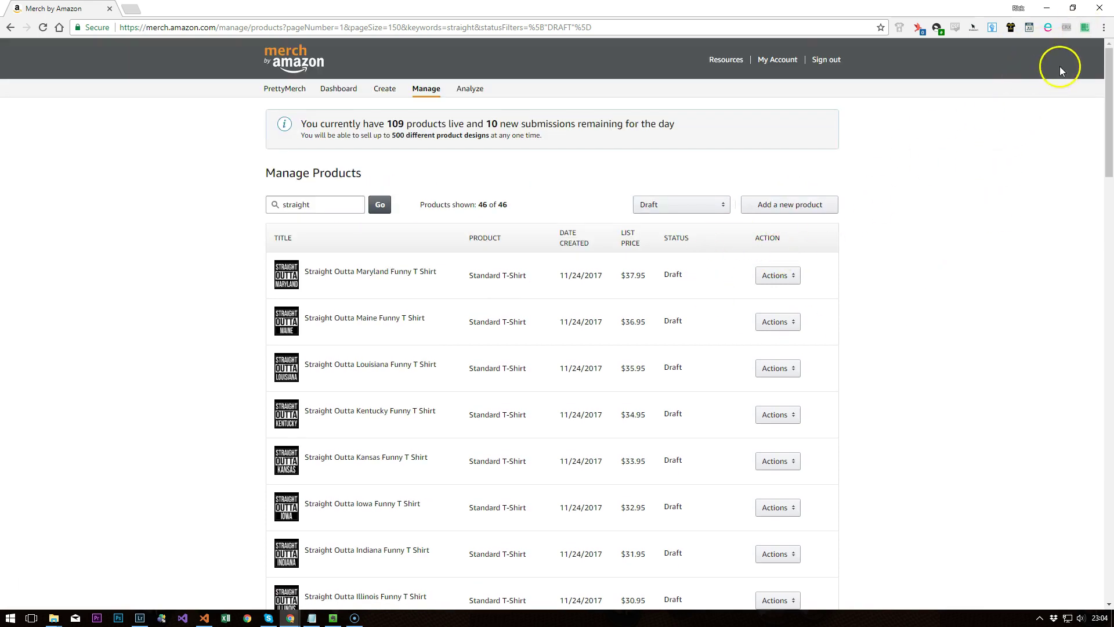
pyautogui.click(1086, 28)
pyautogui.click(809, 430)
pyautogui.scroll(-5, 746, 393)
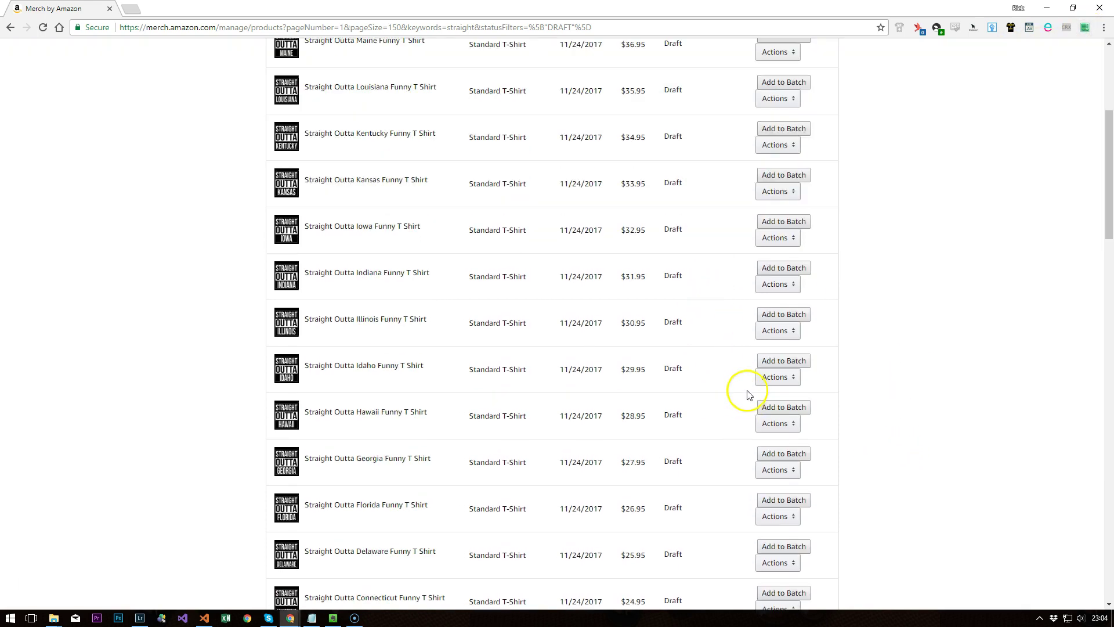
pyautogui.scroll(-6, 787, 441)
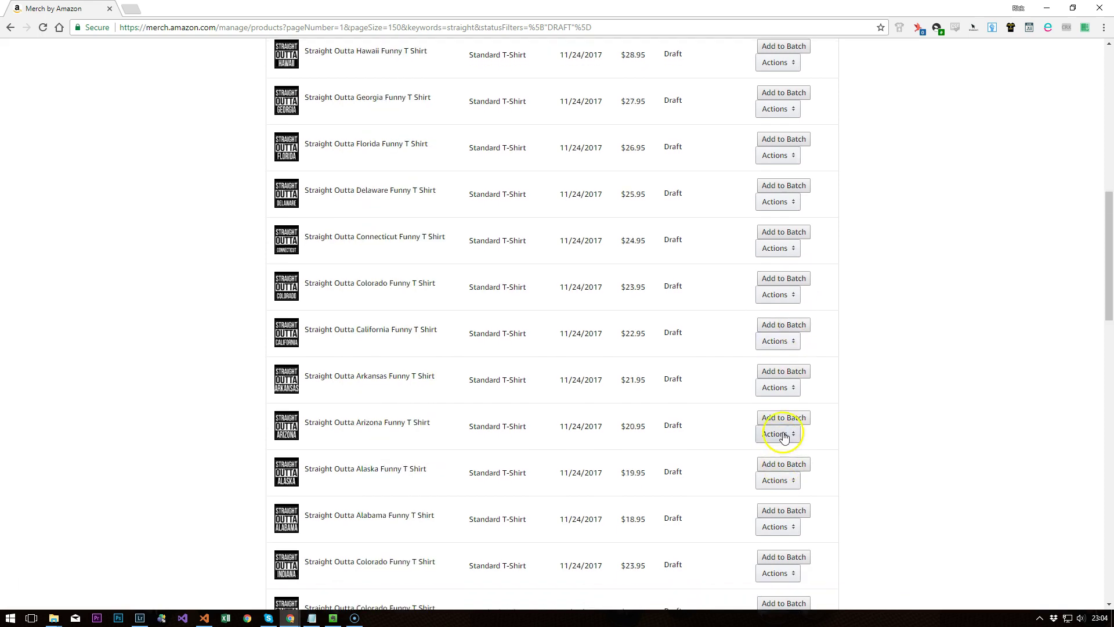
pyautogui.scroll(-6, 788, 427)
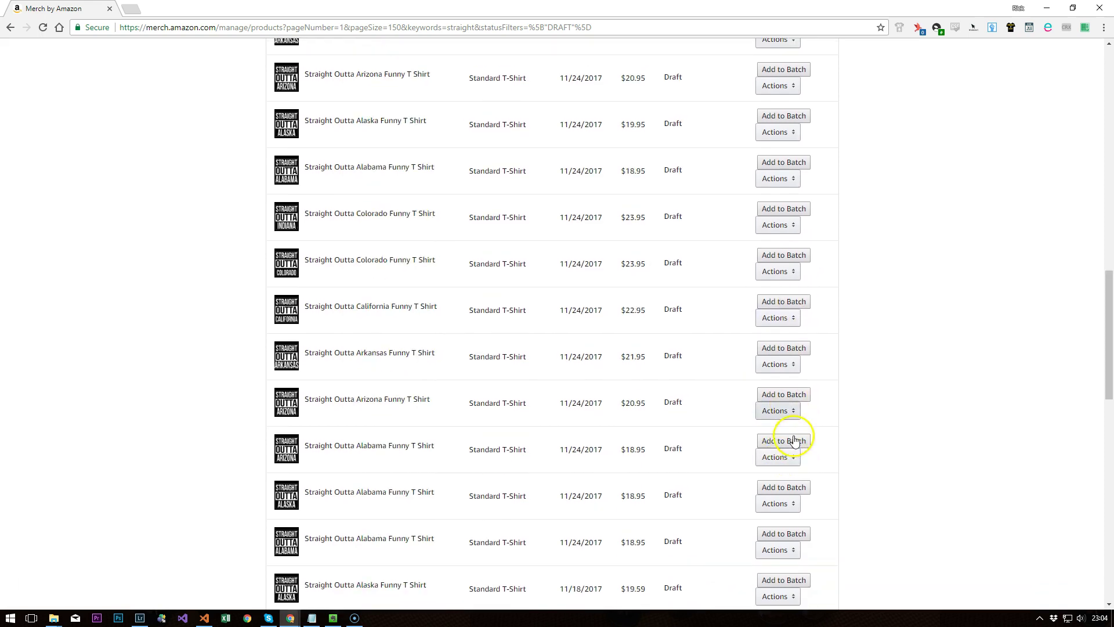
pyautogui.scroll(18, 1044, 99)
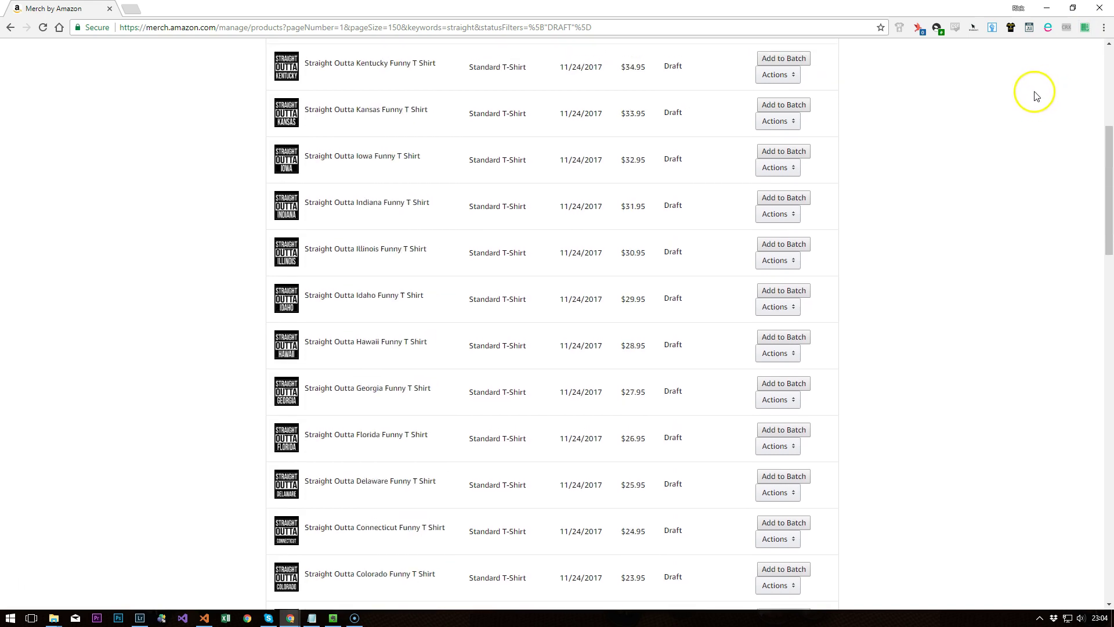
pyautogui.click(1085, 28)
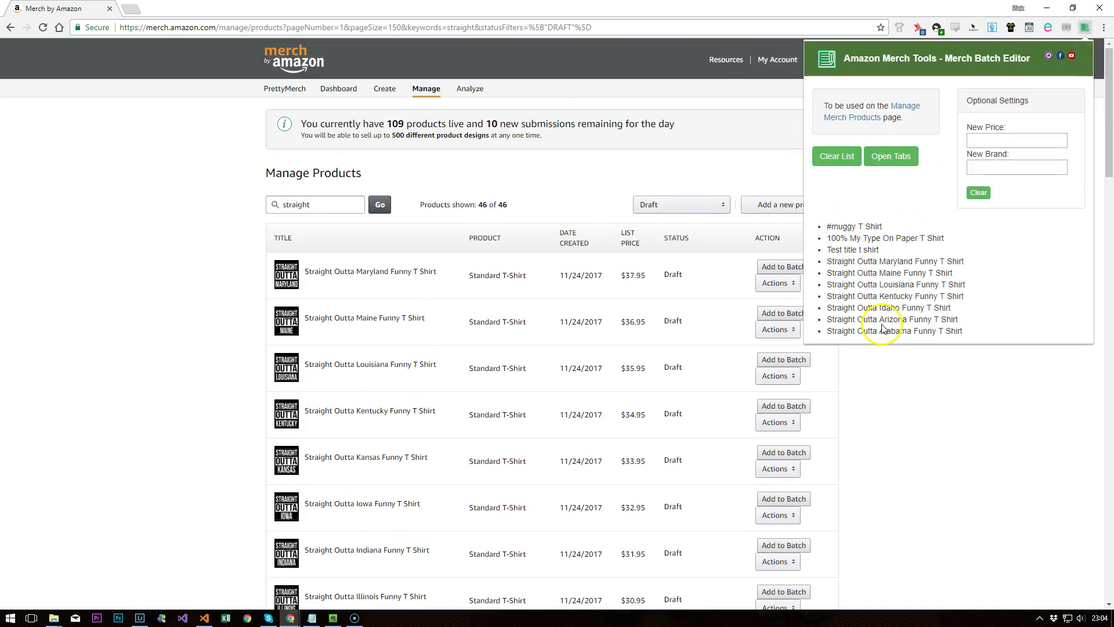
# Open edit pages for all queued drafts and look through them up to Straight Outta Arizona
pyautogui.click(888, 159)
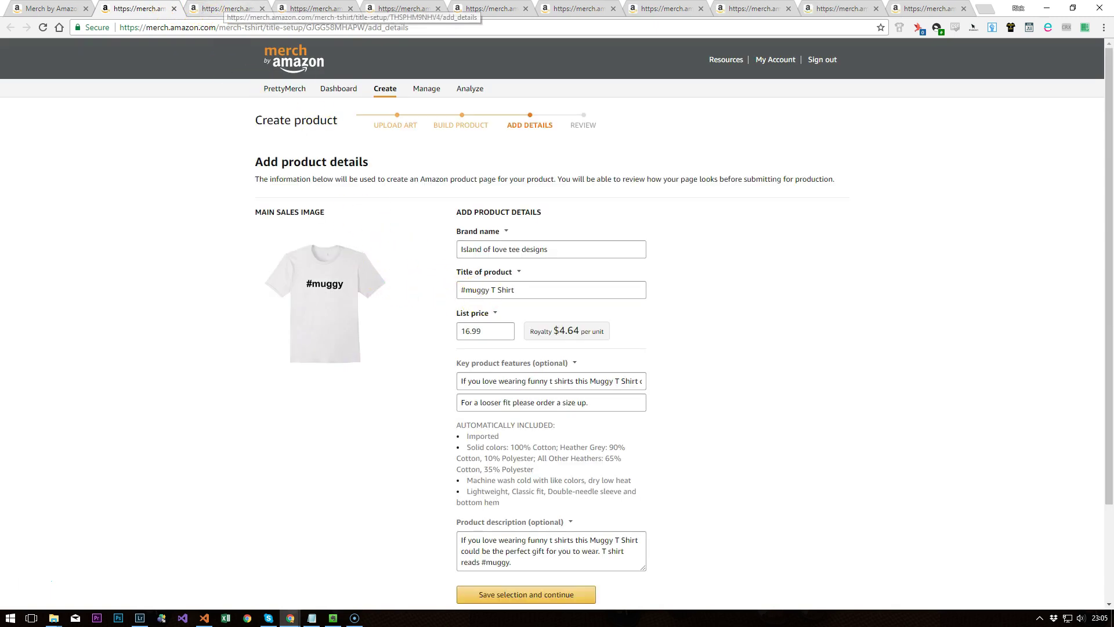
pyautogui.click(230, 8)
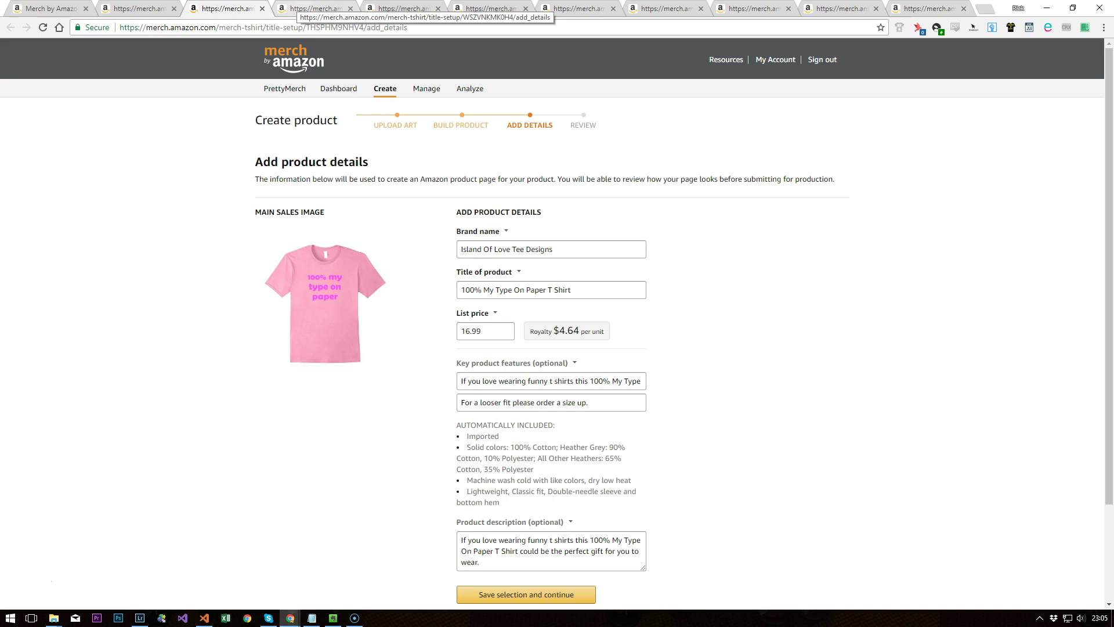
pyautogui.click(313, 8)
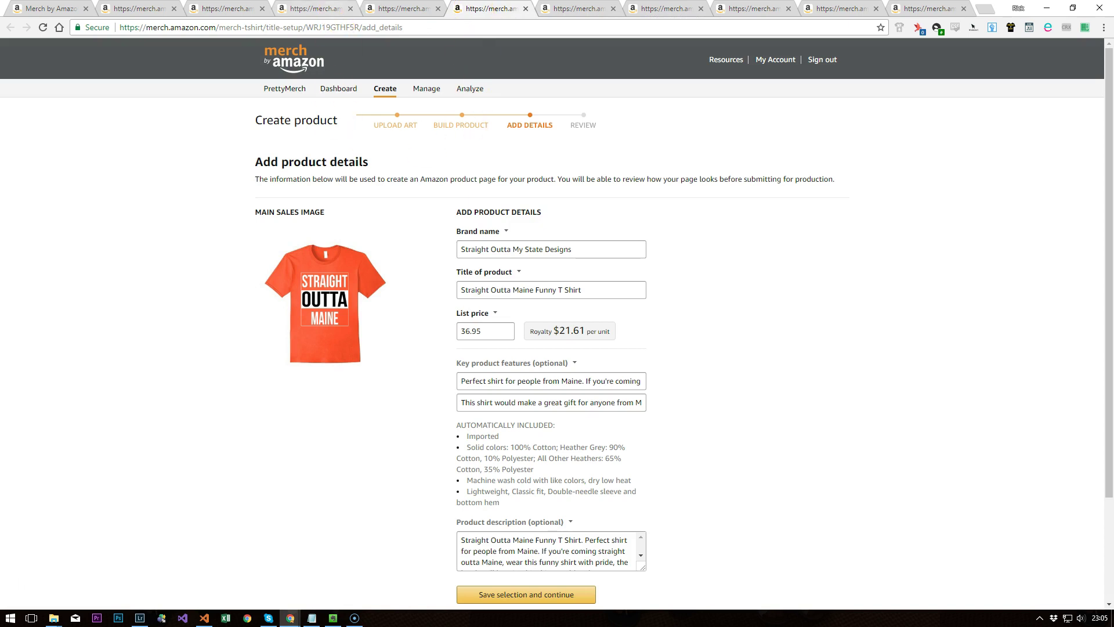
pyautogui.click(842, 8)
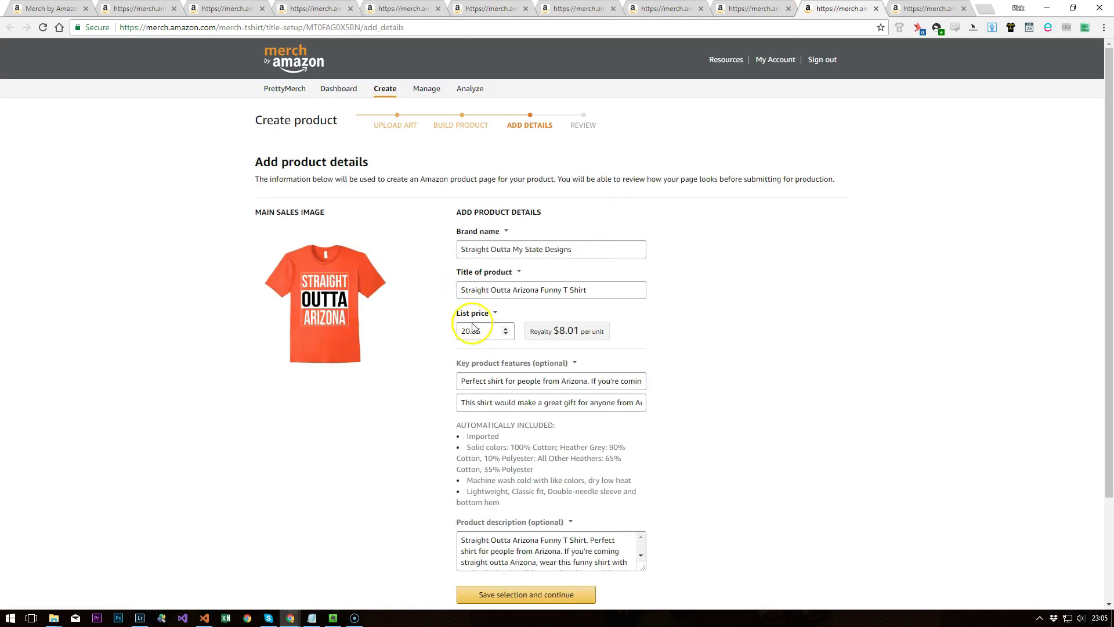
# Set the Straight Outta Arizona draft's list price to 30 and return to Manage Products
pyautogui.doubleClick(493, 329)
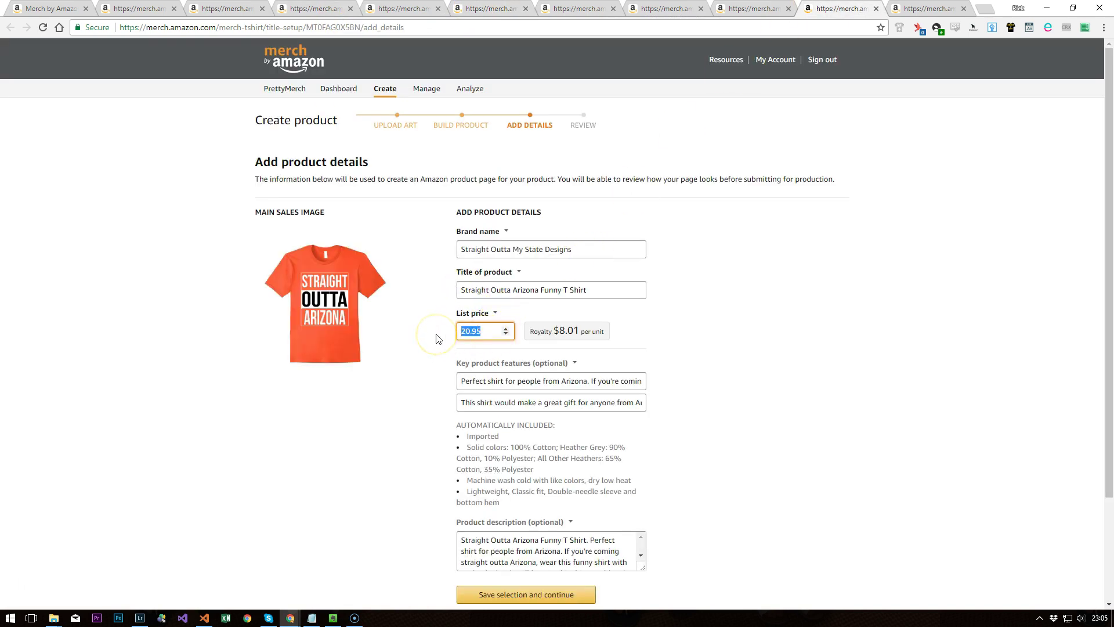
pyautogui.write('30')
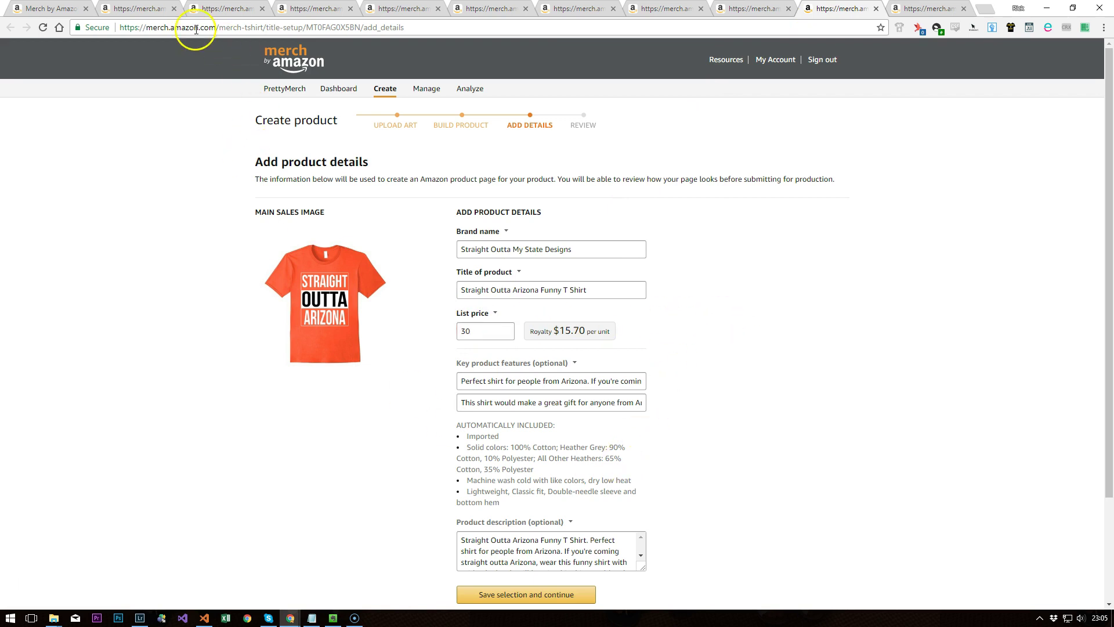
pyautogui.click(48, 8)
pyautogui.rightClick(48, 8)
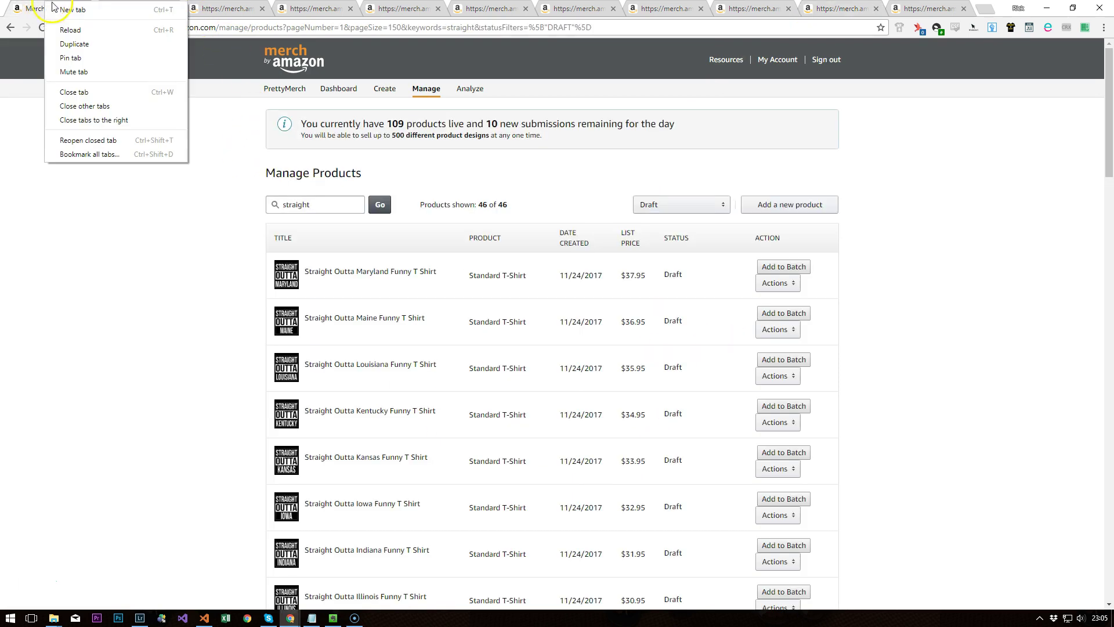
# Close the old draft edit tabs and enter a new batch price of 31.92 in the Batch Editor
pyautogui.click(93, 117)
pyautogui.click(1087, 28)
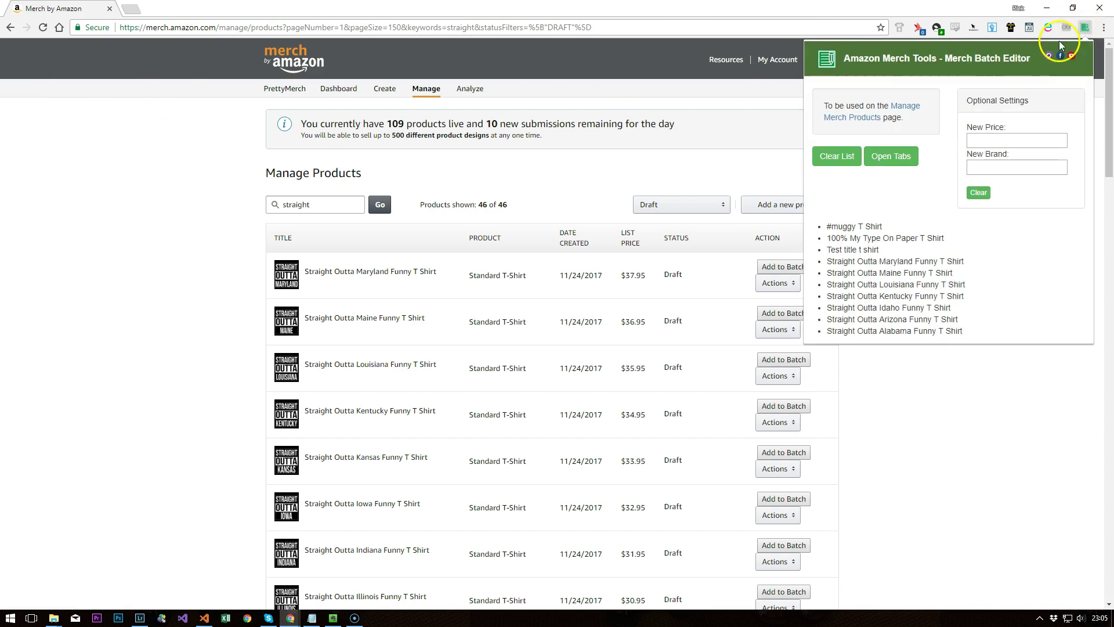
pyautogui.click(989, 140)
pyautogui.write('31.92')
pyautogui.click(997, 165)
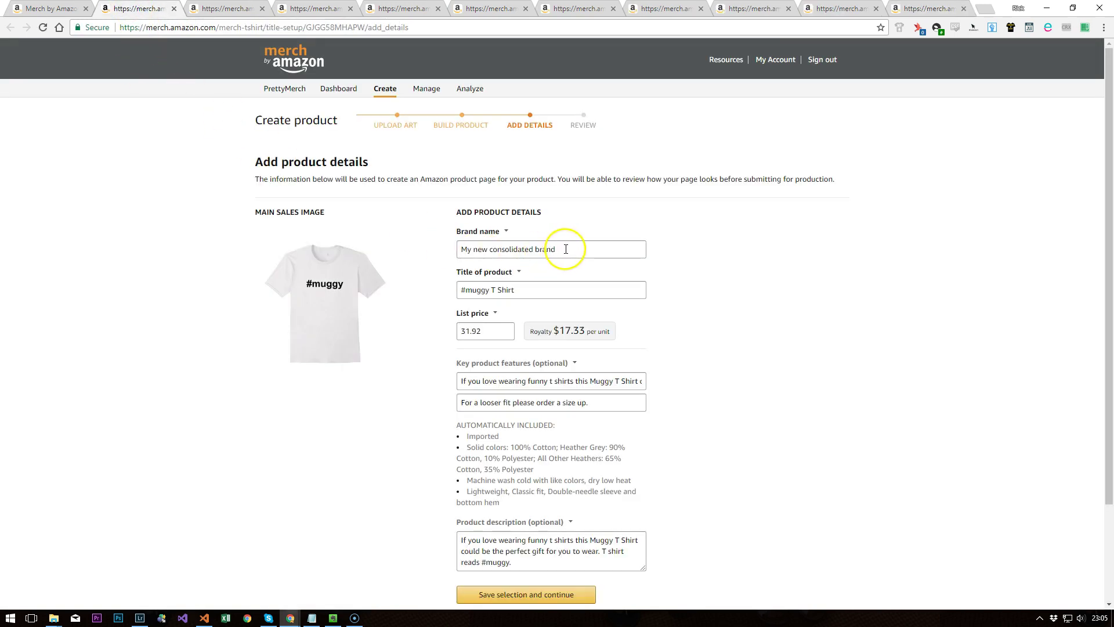
# Check the new brand, raise the #muggy T Shirt list price to 31.99, and save it
pyautogui.click(566, 249)
pyautogui.click(464, 331)
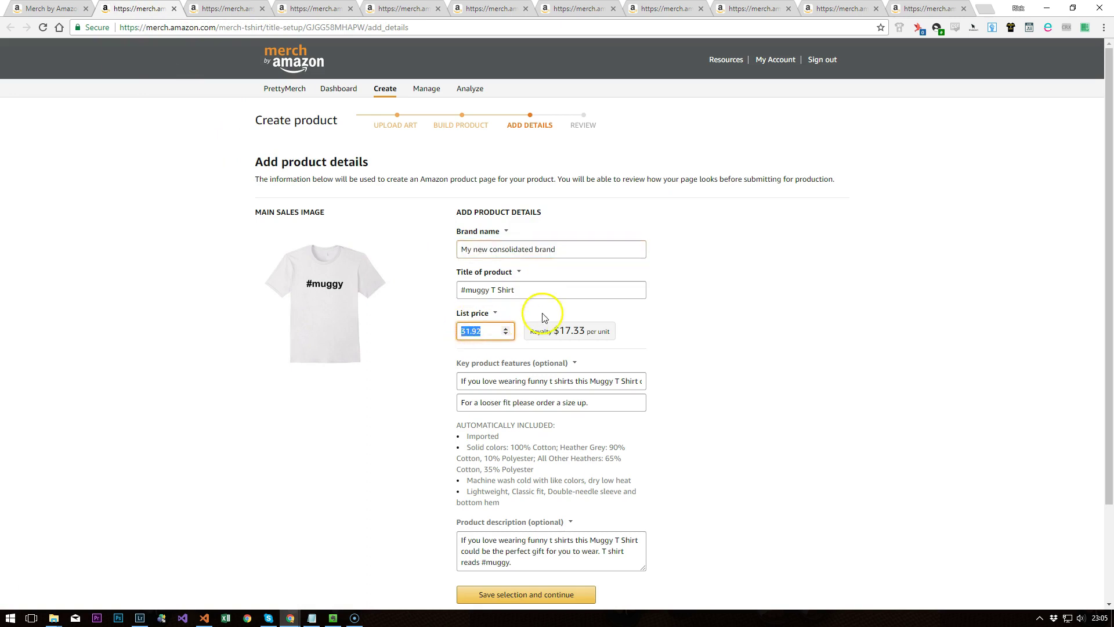
pyautogui.click(501, 332)
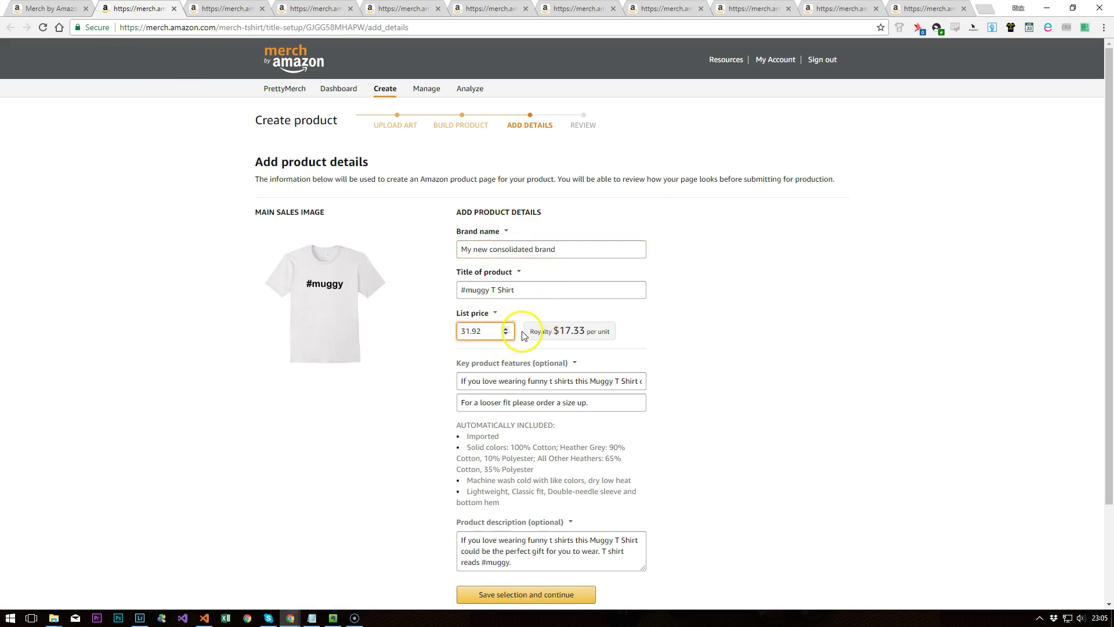
pyautogui.click(506, 334)
pyautogui.scroll(-2, 575, 342)
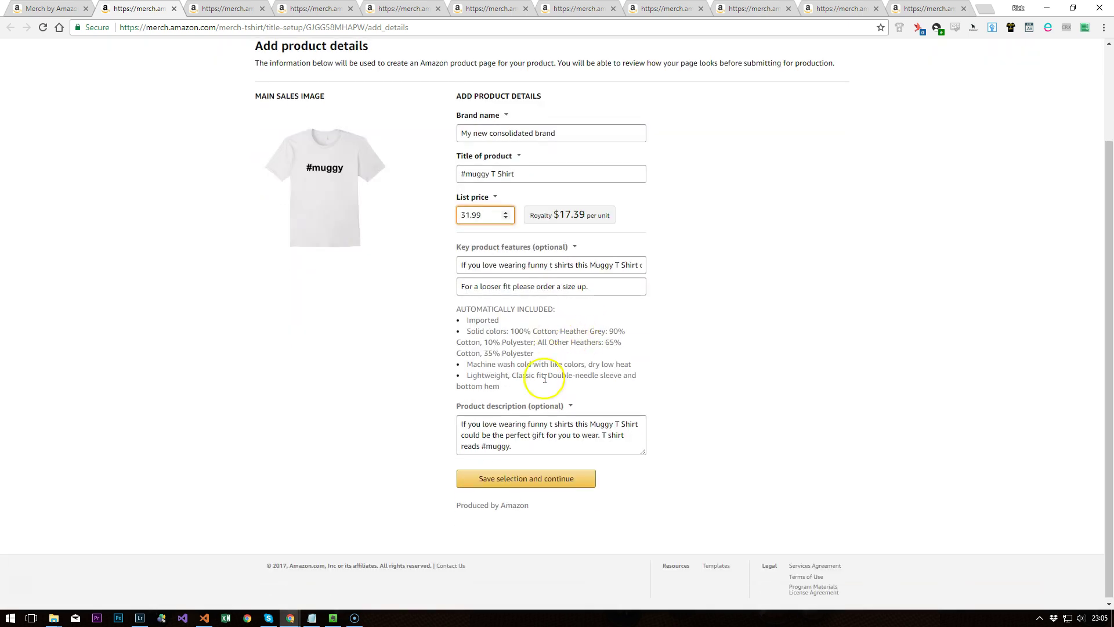
pyautogui.click(514, 482)
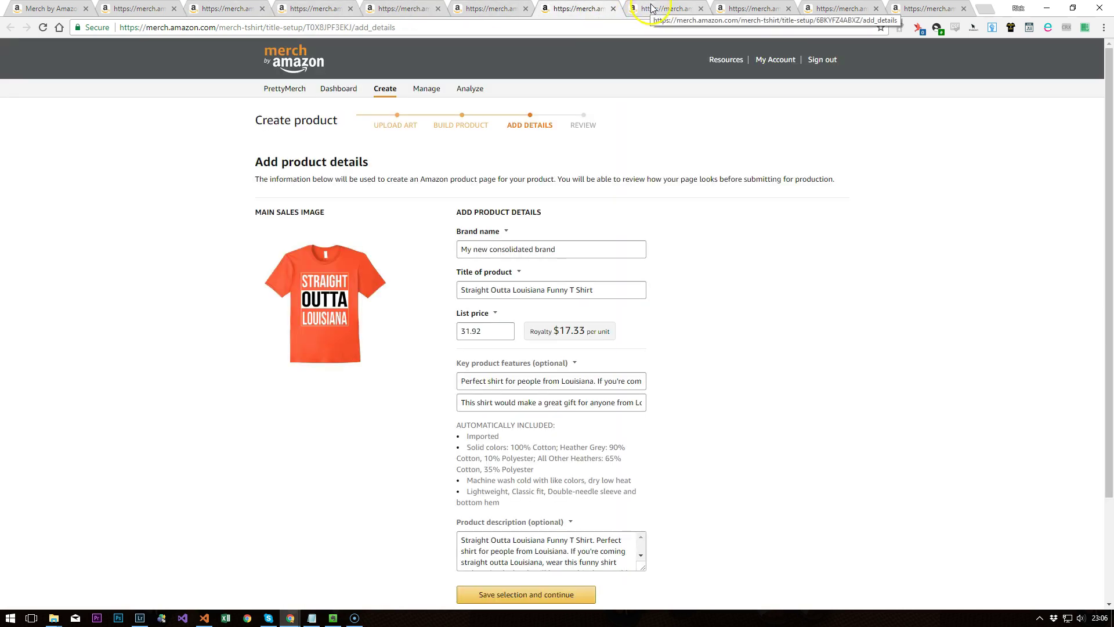
# Check the Straight Outta Kentucky draft's details, then return to Manage Products
pyautogui.click(651, 8)
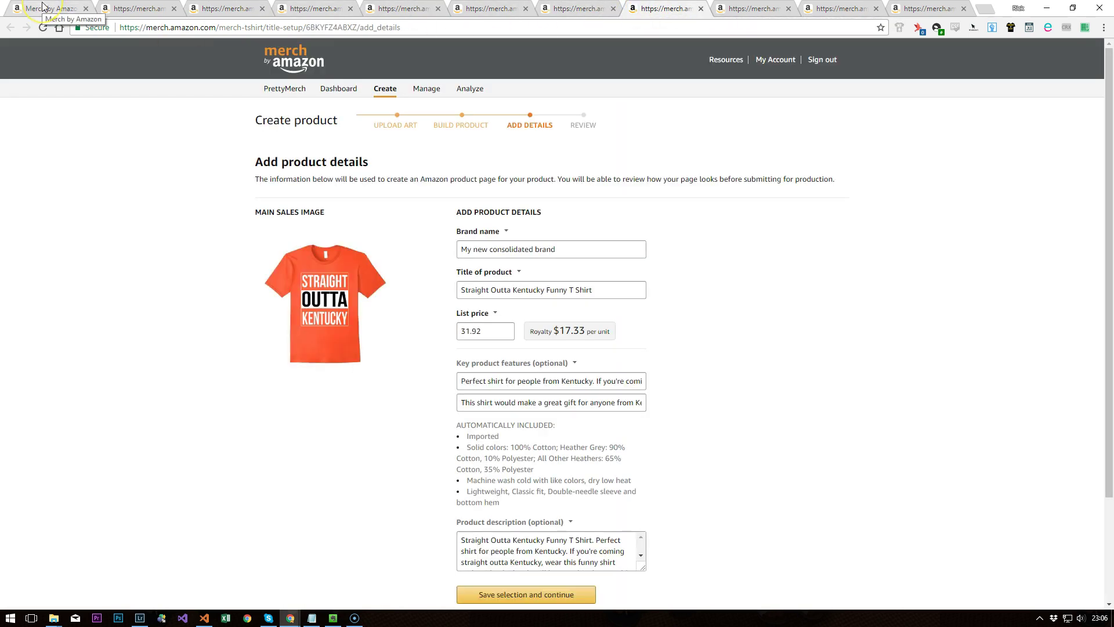
pyautogui.click(43, 5)
pyautogui.rightClick(43, 5)
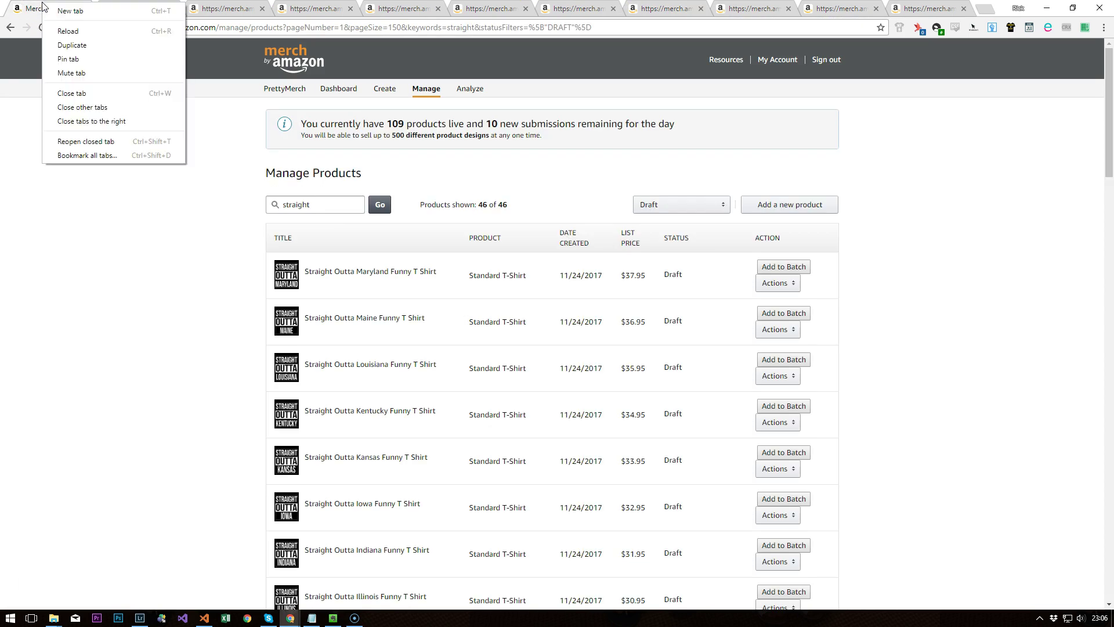
# Close the remaining draft edit tabs and reopen the Batch Editor showing ten queued drafts
pyautogui.click(112, 123)
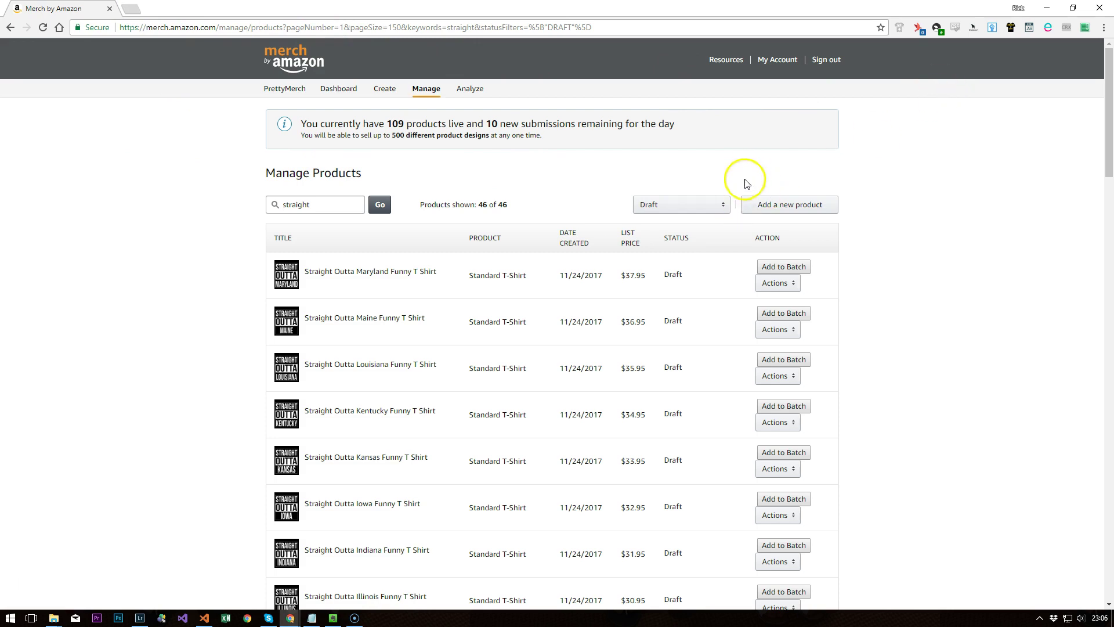
pyautogui.click(772, 284)
pyautogui.click(875, 283)
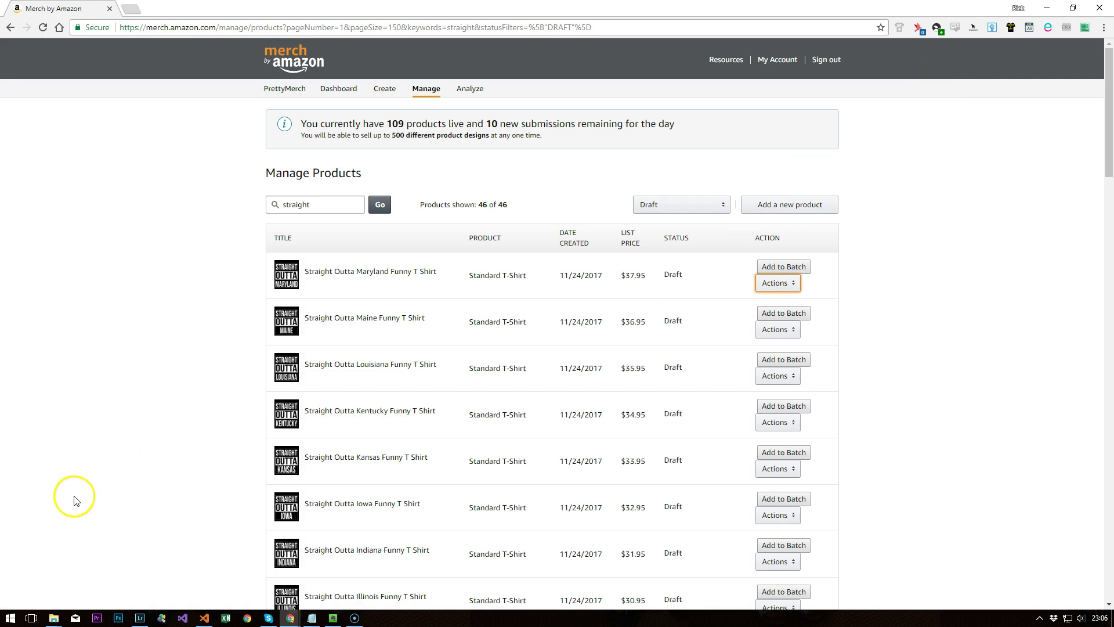
pyautogui.click(1086, 28)
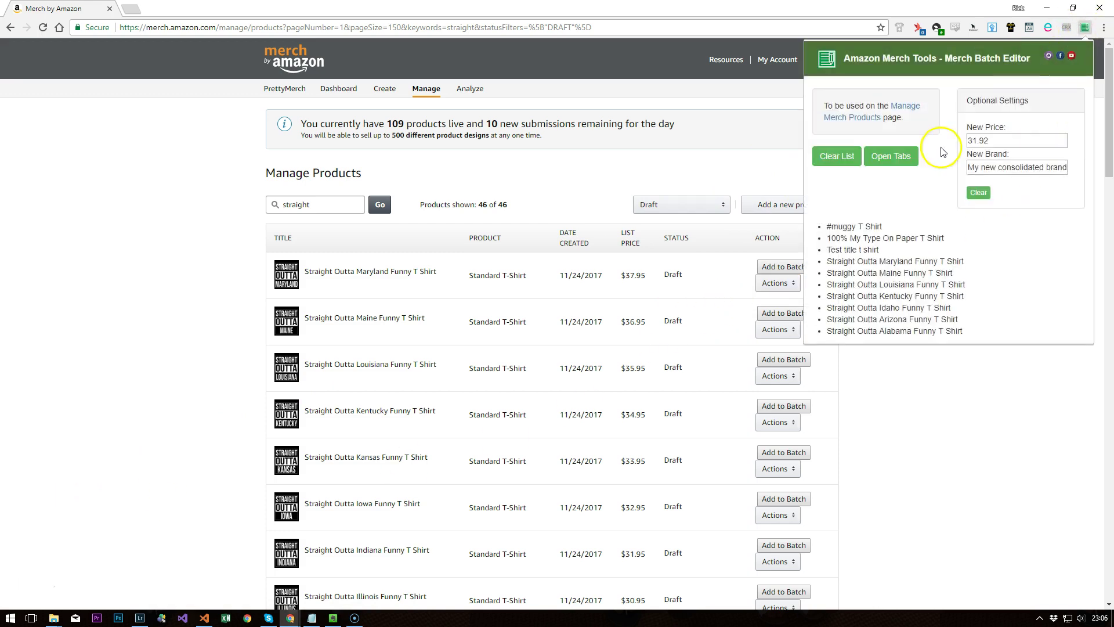